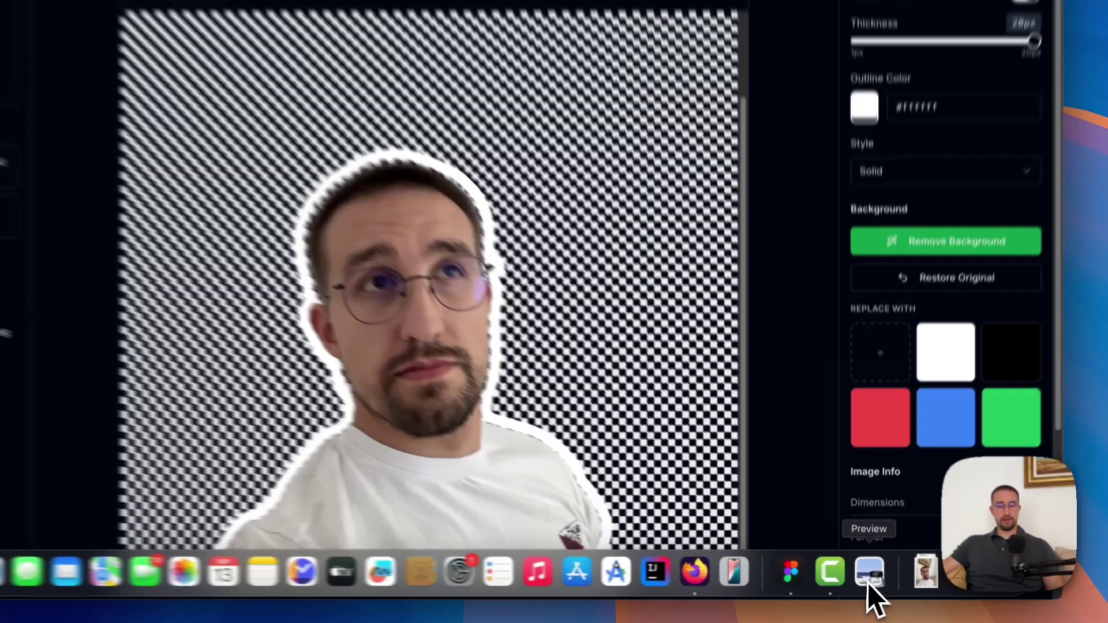
{"action": "left_click", "coordinate": [870, 573]}
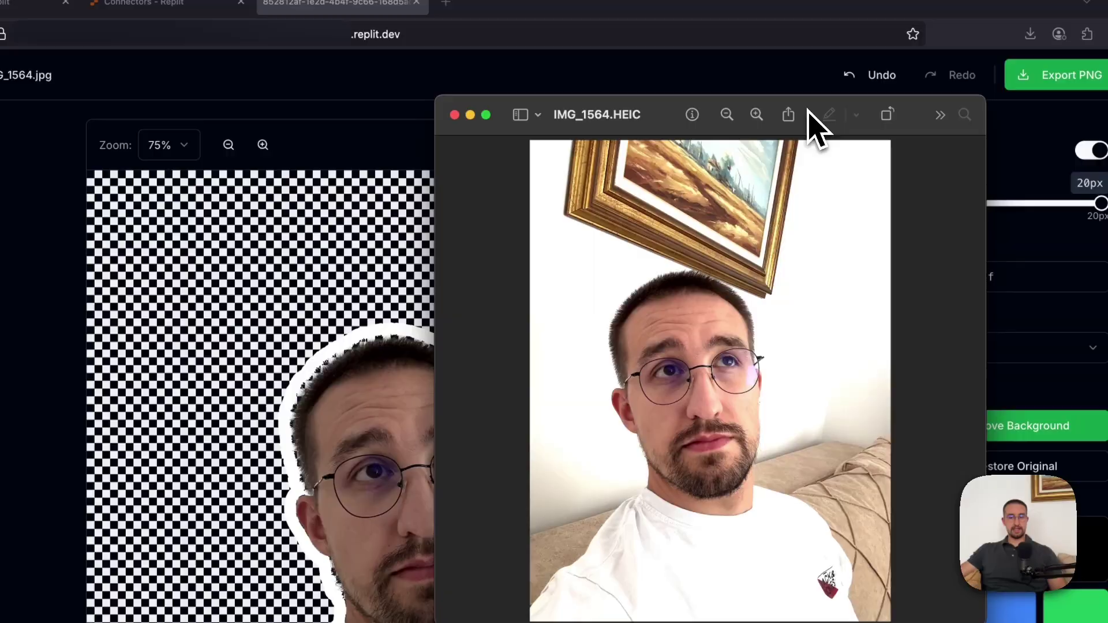
{"action": "left_click_drag", "start_coordinate": [817, 114], "coordinate": [924, 98]}
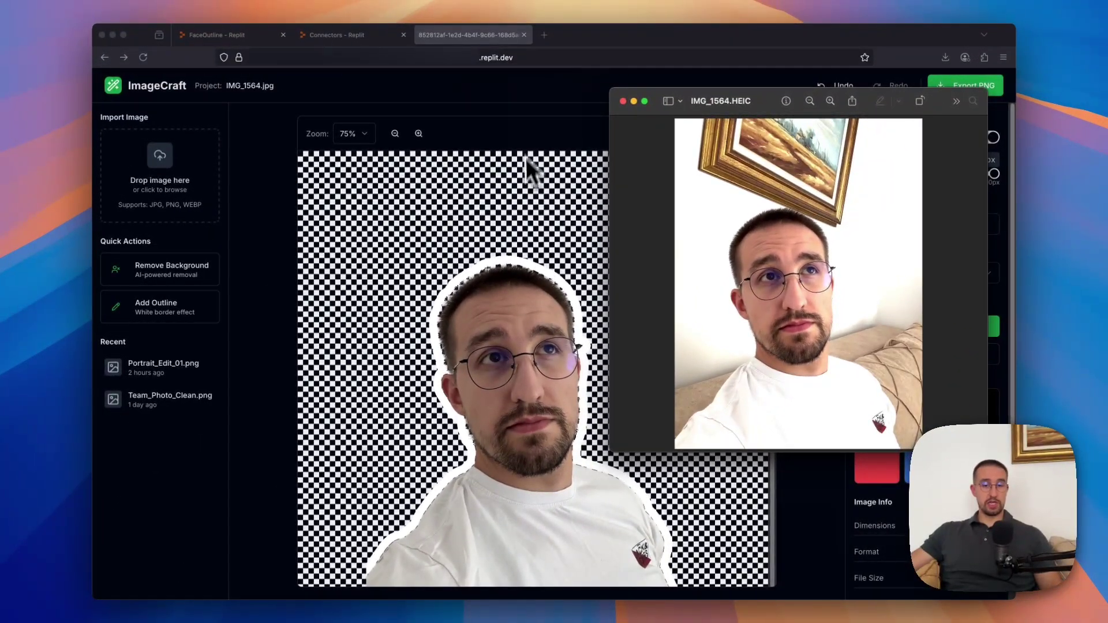
{"action": "left_click", "coordinate": [530, 119]}
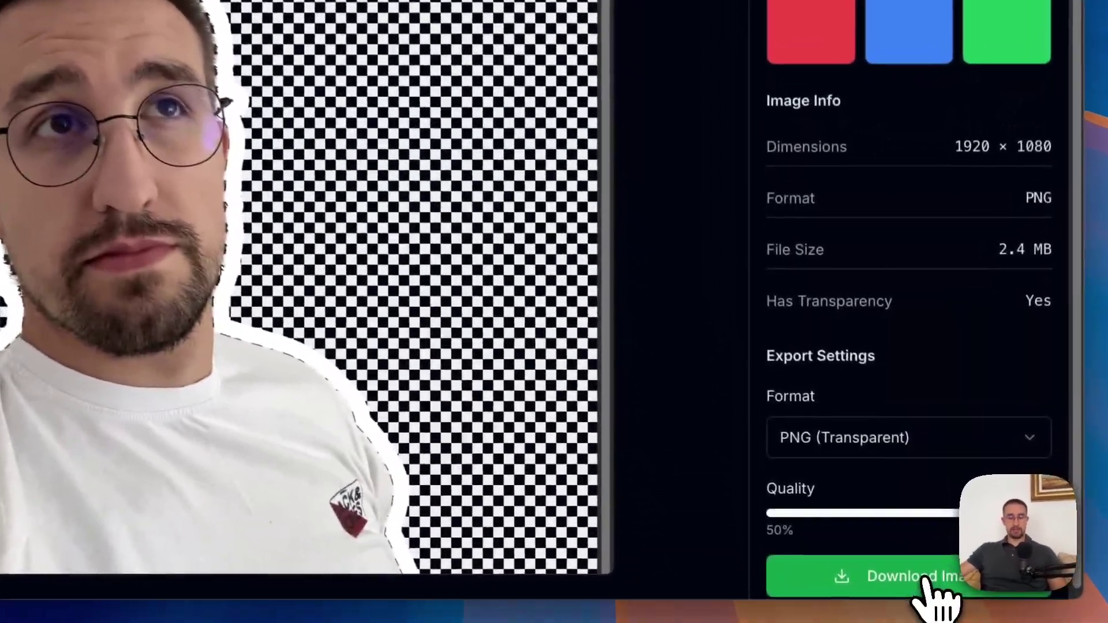
Download the outlined portrait as a transparent PNG and dismiss the downloads list
{"action": "left_click", "coordinate": [918, 588]}
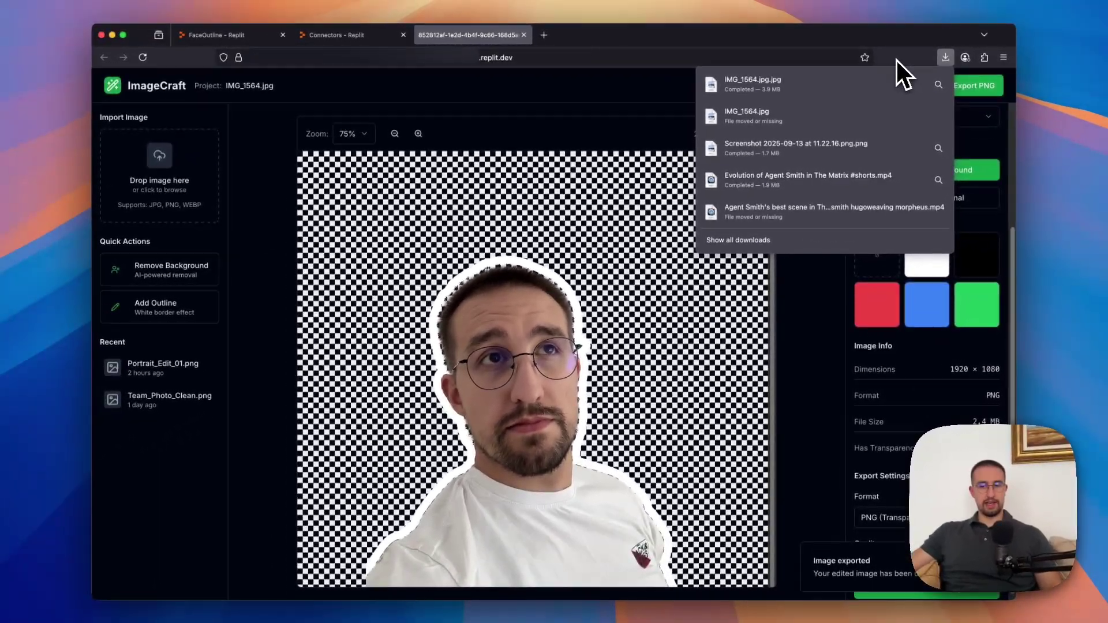
{"action": "left_click", "coordinate": [896, 59]}
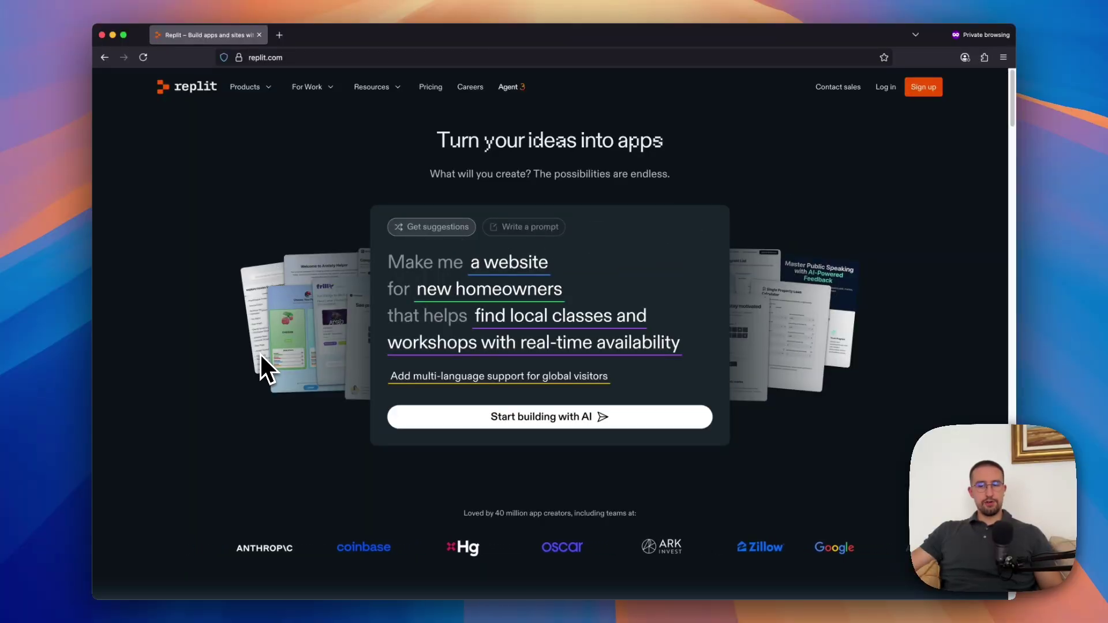
{"action": "scroll", "coordinate": [260, 371], "scroll_direction": "down", "scroll_amount": 1}
{"action": "scroll", "coordinate": [261, 371], "scroll_direction": "down", "scroll_amount": 1}
{"action": "scroll", "coordinate": [261, 371], "scroll_direction": "down", "scroll_amount": 1}
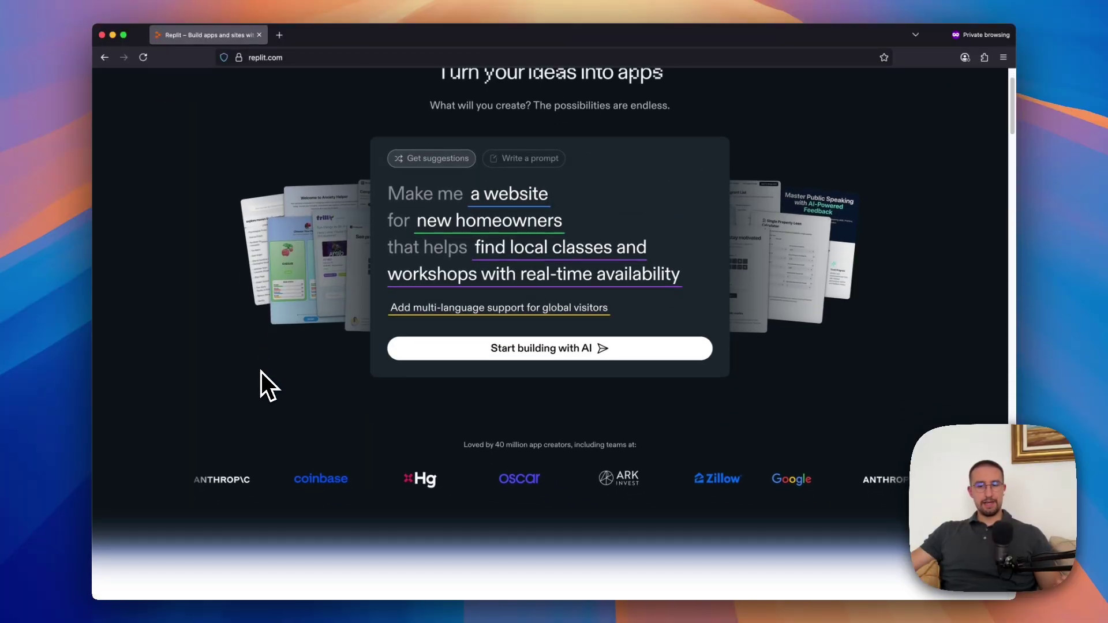
{"action": "scroll", "coordinate": [260, 371], "scroll_direction": "down", "scroll_amount": 1}
{"action": "scroll", "coordinate": [260, 371], "scroll_direction": "down", "scroll_amount": 1}
{"action": "scroll", "coordinate": [260, 372], "scroll_direction": "down", "scroll_amount": 1}
{"action": "scroll", "coordinate": [261, 371], "scroll_direction": "down", "scroll_amount": 1}
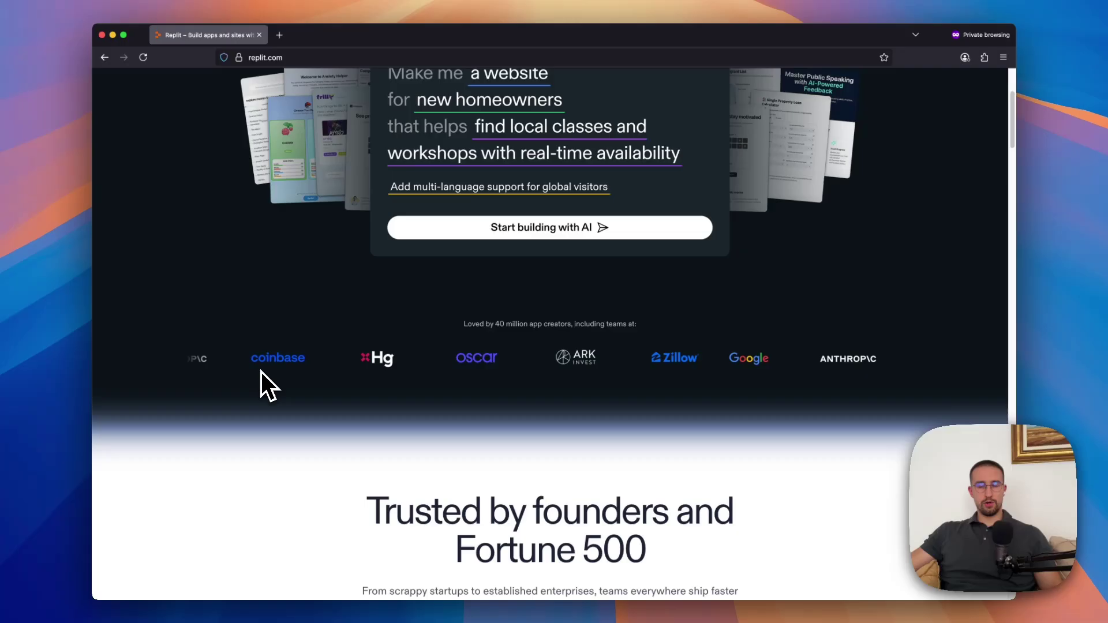
{"action": "scroll", "coordinate": [260, 372], "scroll_direction": "down", "scroll_amount": 1}
{"action": "scroll", "coordinate": [261, 372], "scroll_direction": "down", "scroll_amount": 1}
{"action": "scroll", "coordinate": [260, 371], "scroll_direction": "down", "scroll_amount": 2}
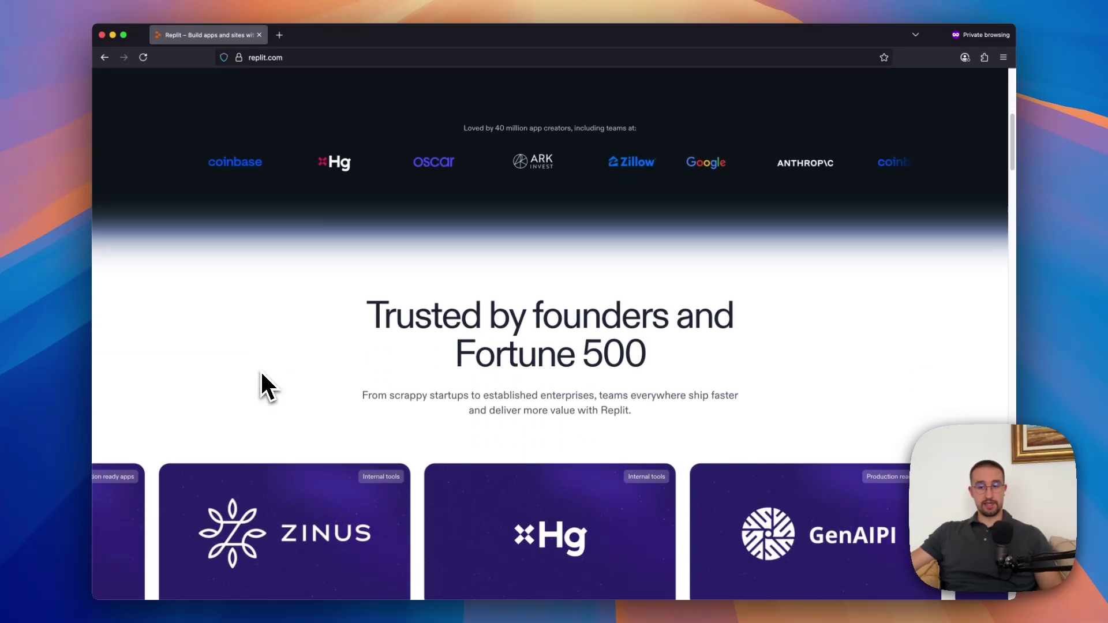
{"action": "scroll", "coordinate": [260, 371], "scroll_direction": "down", "scroll_amount": 1}
{"action": "scroll", "coordinate": [261, 372], "scroll_direction": "down", "scroll_amount": 1}
{"action": "scroll", "coordinate": [261, 372], "scroll_direction": "down", "scroll_amount": 2}
{"action": "scroll", "coordinate": [261, 372], "scroll_direction": "down", "scroll_amount": 1}
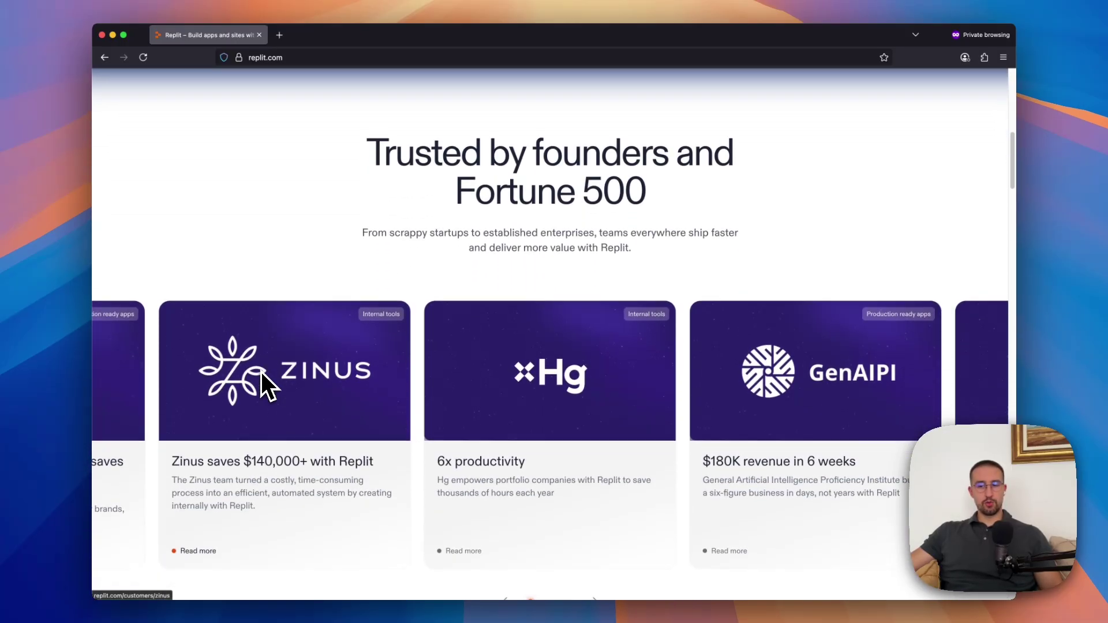
{"action": "scroll", "coordinate": [261, 372], "scroll_direction": "down", "scroll_amount": 1}
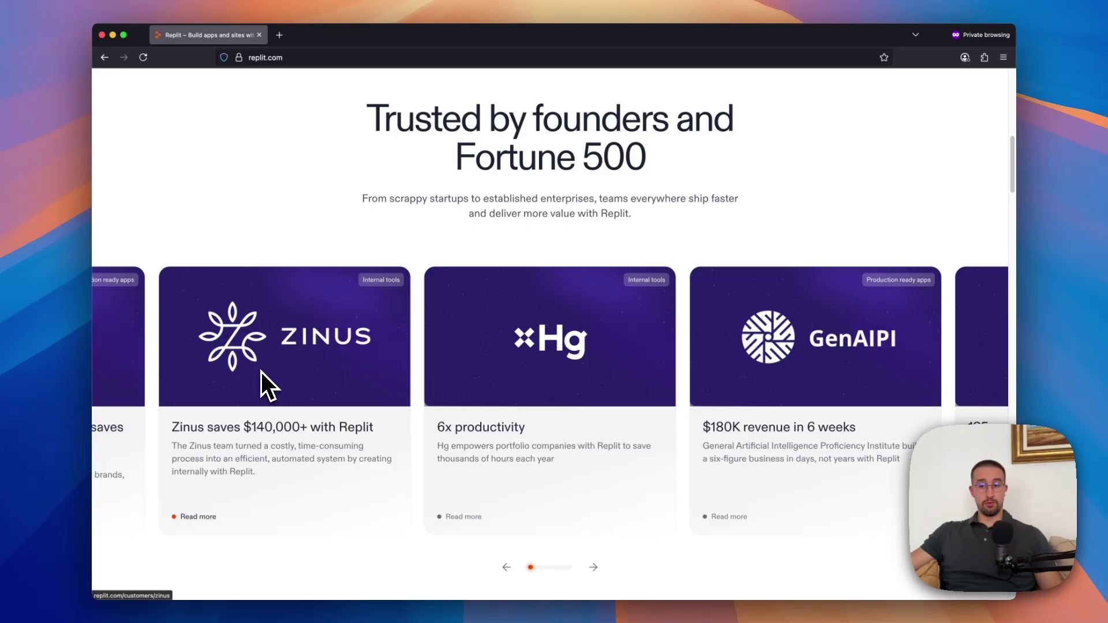
{"action": "scroll", "coordinate": [261, 371], "scroll_direction": "down", "scroll_amount": 1}
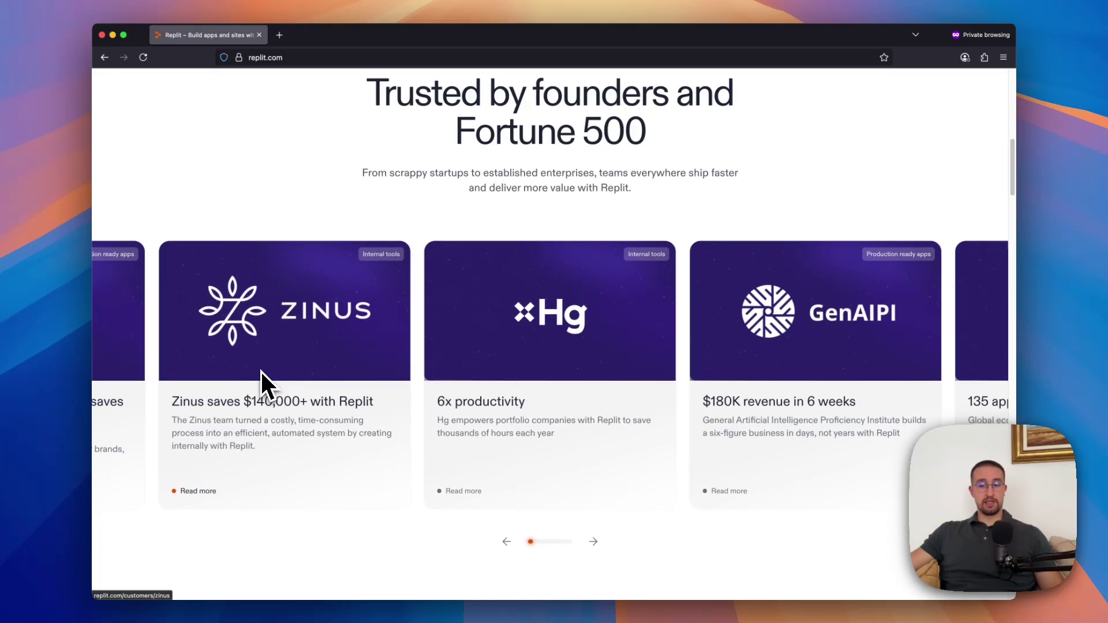
{"action": "scroll", "coordinate": [261, 370], "scroll_direction": "down", "scroll_amount": 2}
{"action": "scroll", "coordinate": [261, 370], "scroll_direction": "down", "scroll_amount": 2}
{"action": "scroll", "coordinate": [260, 369], "scroll_direction": "down", "scroll_amount": 2}
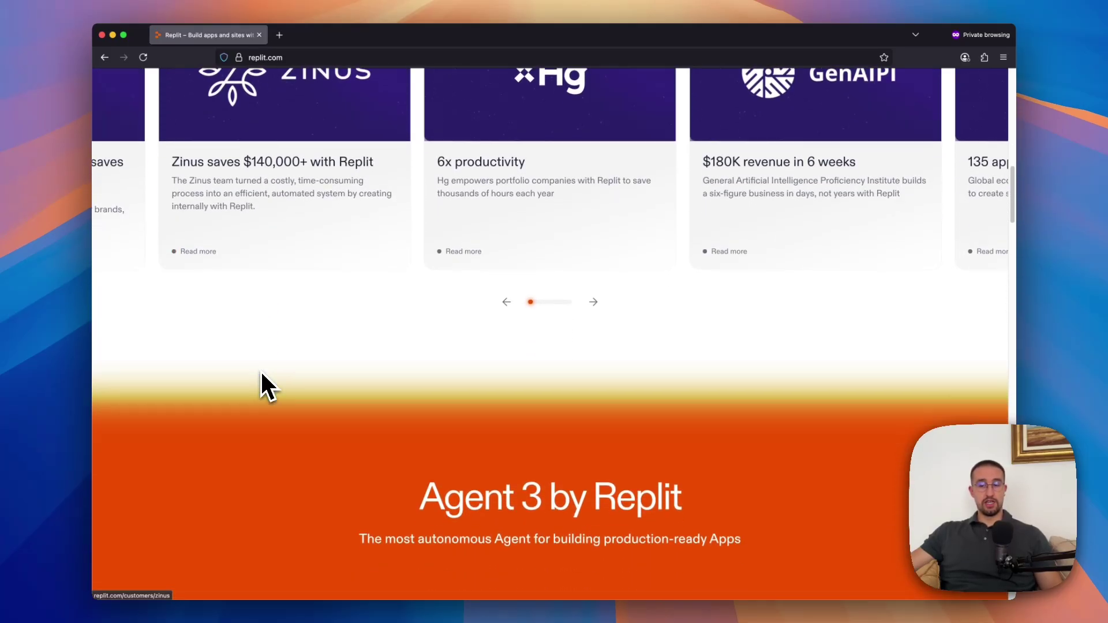
{"action": "scroll", "coordinate": [260, 369], "scroll_direction": "down", "scroll_amount": 1}
{"action": "scroll", "coordinate": [261, 371], "scroll_direction": "down", "scroll_amount": 1}
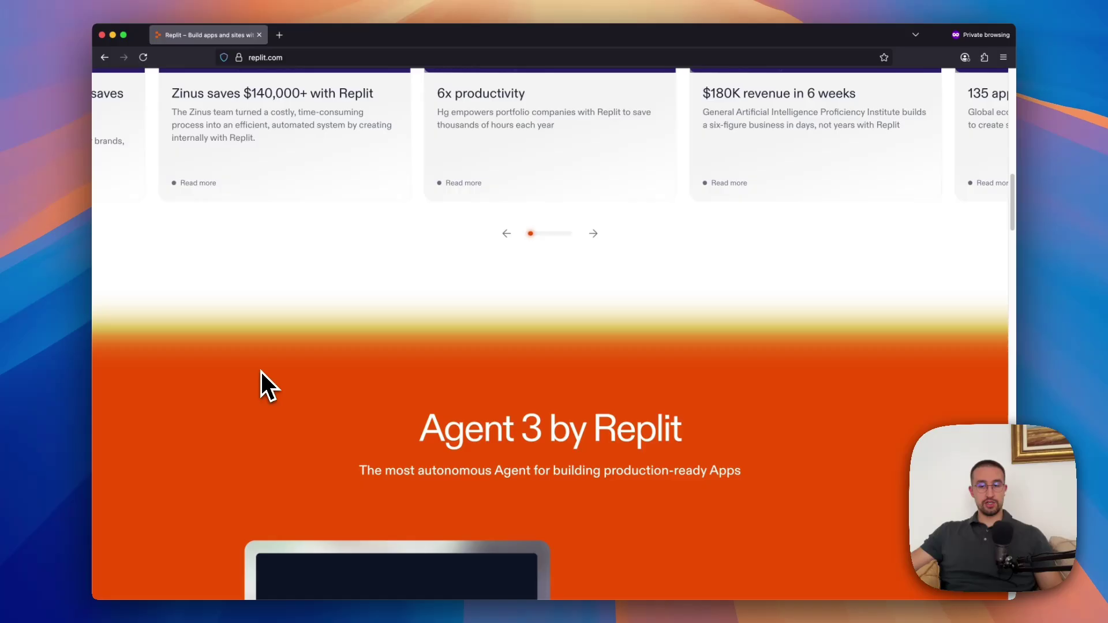
{"action": "scroll", "coordinate": [261, 370], "scroll_direction": "down", "scroll_amount": 2}
{"action": "scroll", "coordinate": [261, 371], "scroll_direction": "down", "scroll_amount": 1}
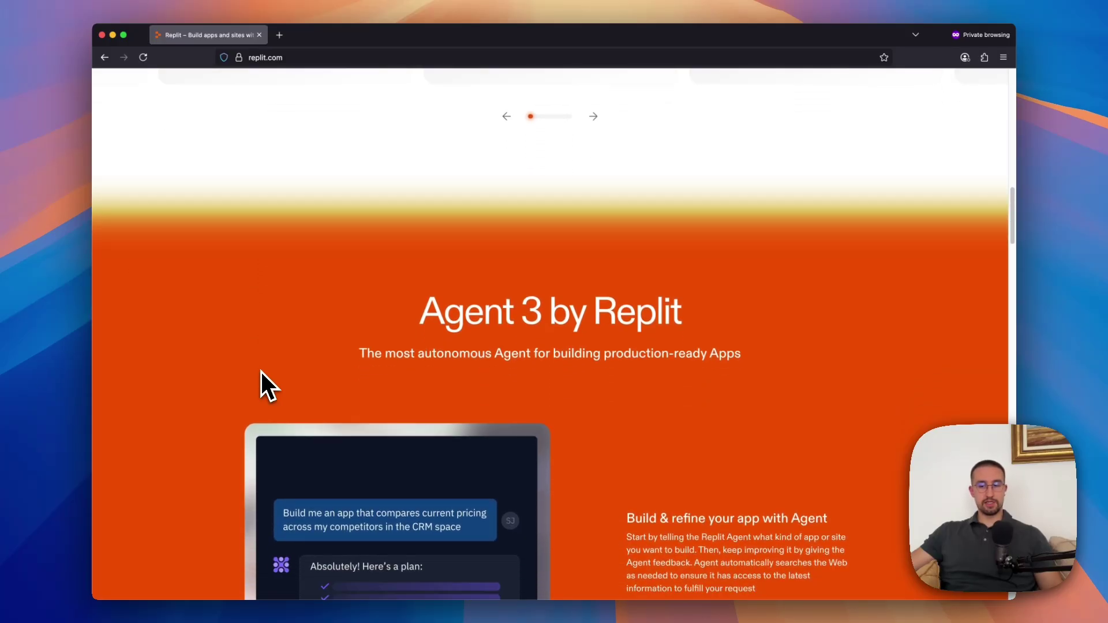
{"action": "scroll", "coordinate": [261, 371], "scroll_direction": "down", "scroll_amount": 1}
{"action": "scroll", "coordinate": [261, 371], "scroll_direction": "down", "scroll_amount": 1}
{"action": "scroll", "coordinate": [260, 372], "scroll_direction": "down", "scroll_amount": 1}
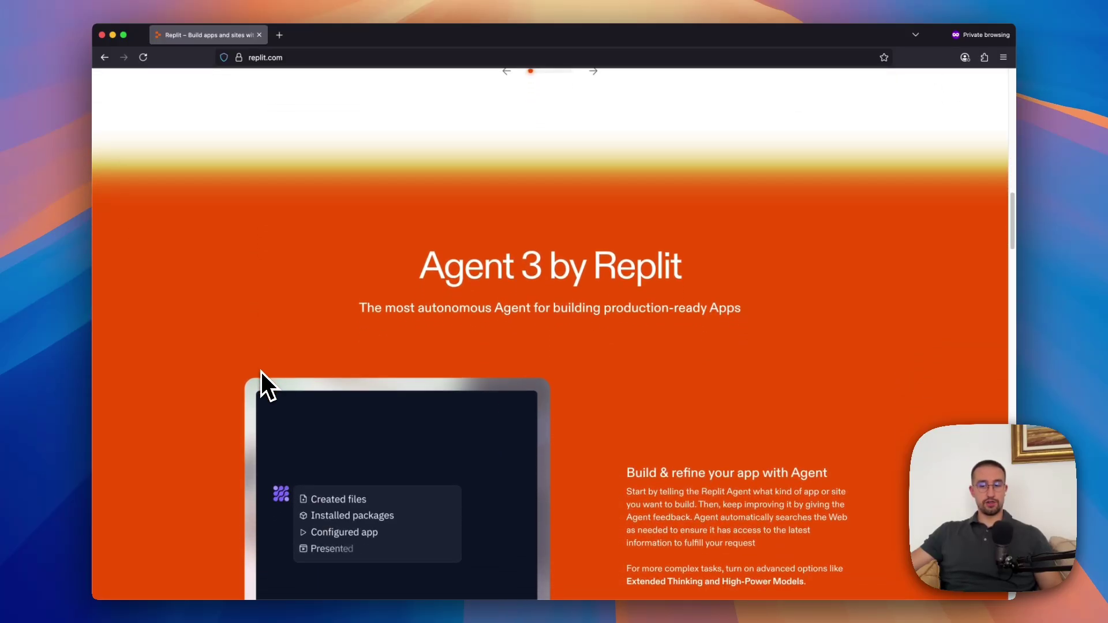
{"action": "scroll", "coordinate": [261, 371], "scroll_direction": "down", "scroll_amount": 3}
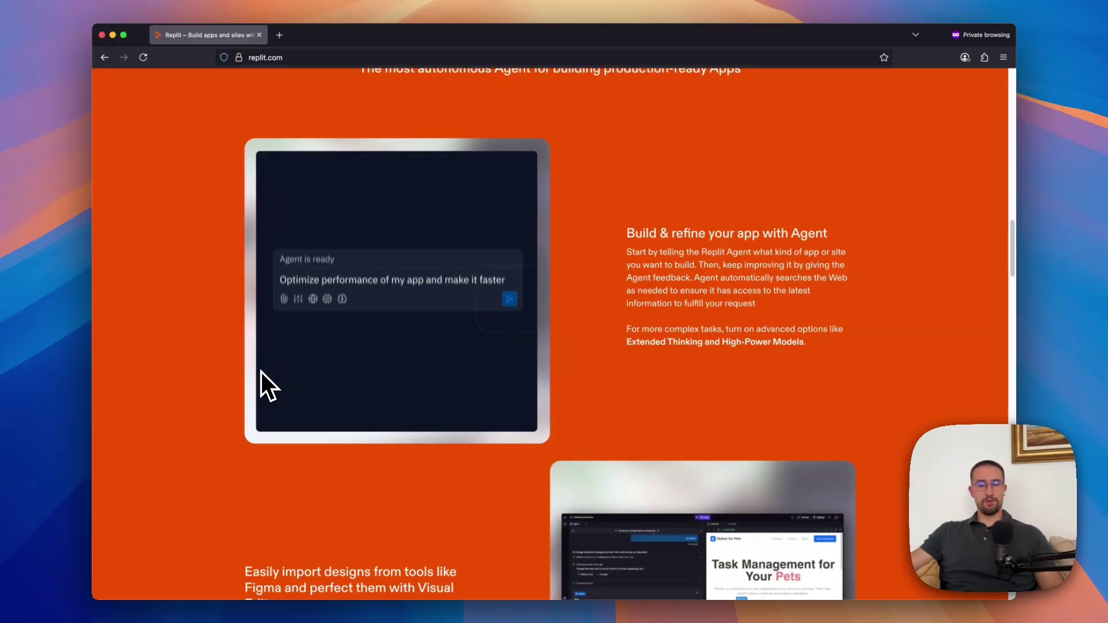
{"action": "scroll", "coordinate": [261, 371], "scroll_direction": "down", "scroll_amount": 4}
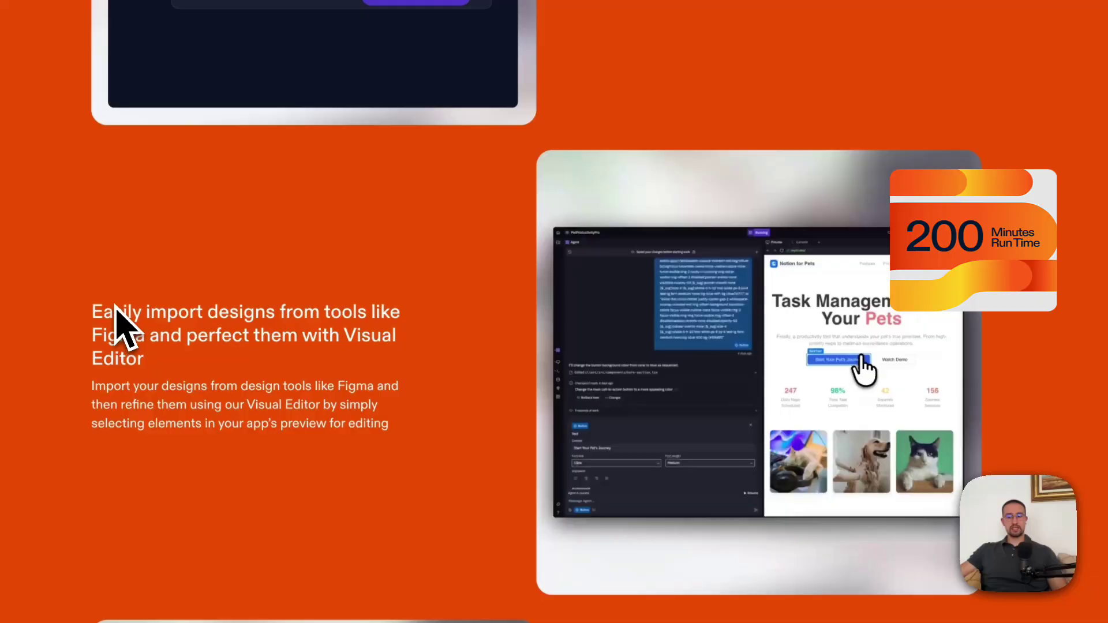
{"action": "scroll", "coordinate": [261, 371], "scroll_direction": "down", "scroll_amount": 1}
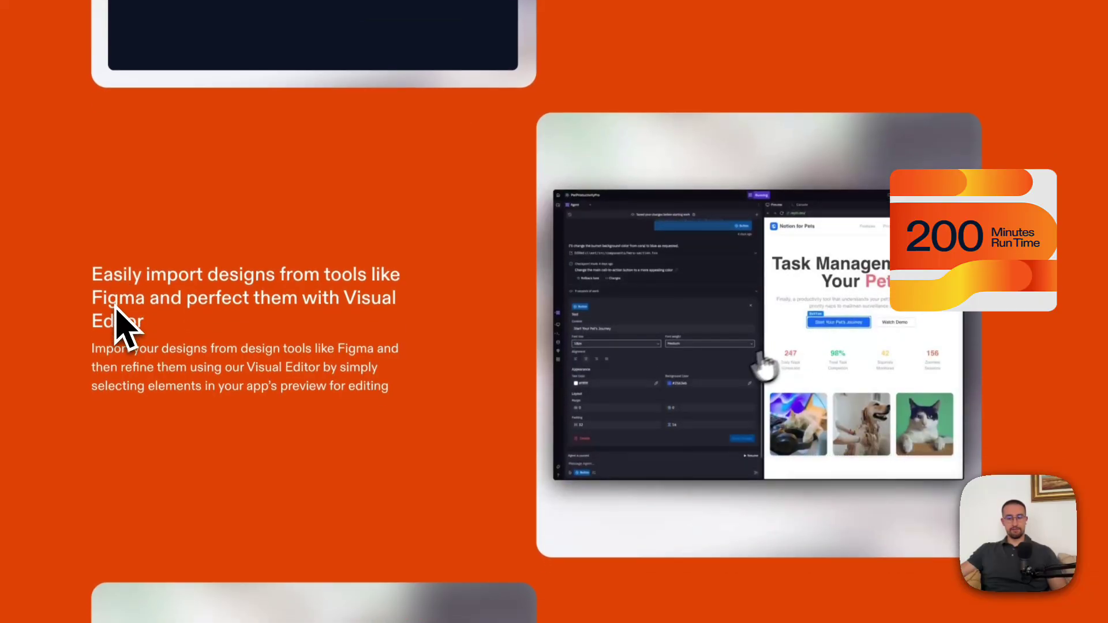
{"action": "scroll", "coordinate": [129, 331], "scroll_direction": "down", "scroll_amount": 1}
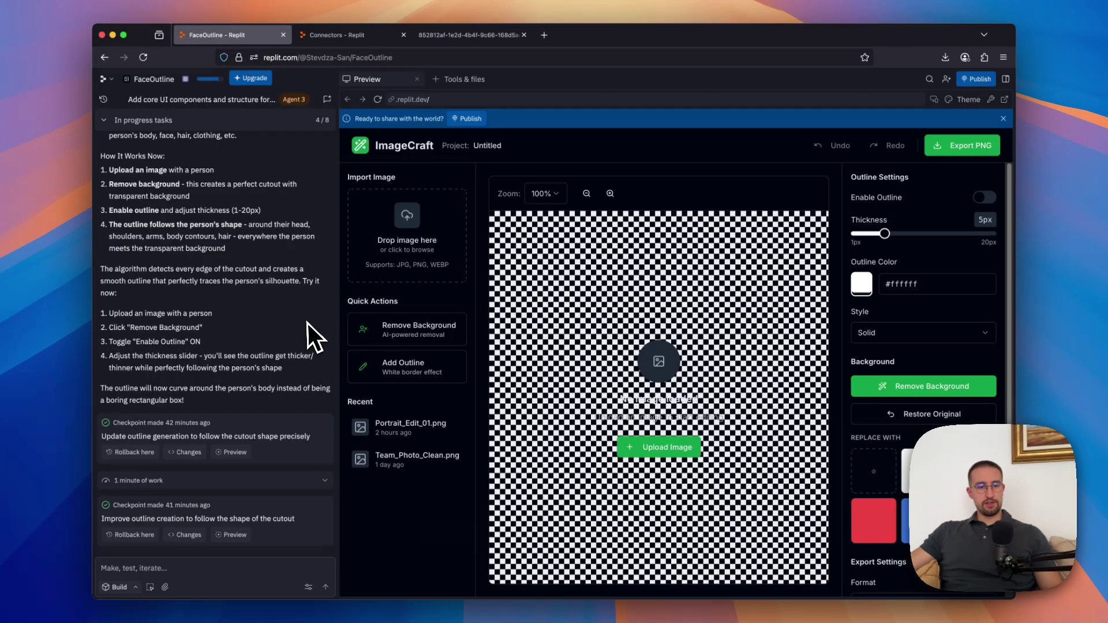
{"action": "scroll", "coordinate": [308, 323], "scroll_direction": "up", "scroll_amount": 2}
{"action": "scroll", "coordinate": [308, 323], "scroll_direction": "up", "scroll_amount": 3}
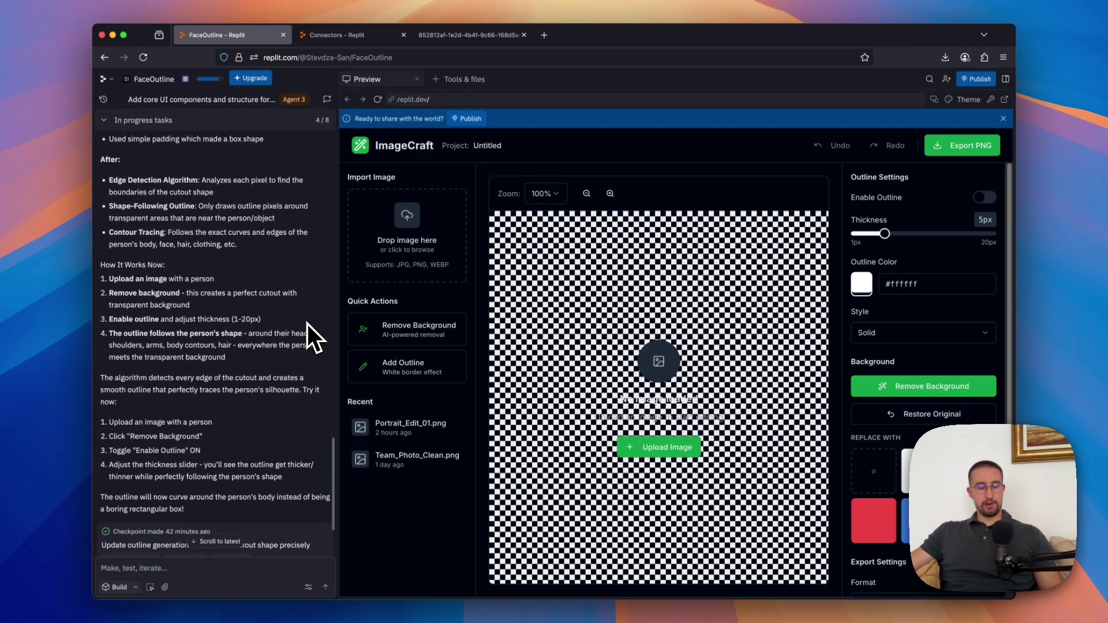
{"action": "scroll", "coordinate": [308, 322], "scroll_direction": "up", "scroll_amount": 2}
{"action": "scroll", "coordinate": [308, 322], "scroll_direction": "up", "scroll_amount": 3}
{"action": "scroll", "coordinate": [307, 322], "scroll_direction": "up", "scroll_amount": 3}
{"action": "scroll", "coordinate": [307, 323], "scroll_direction": "up", "scroll_amount": 3}
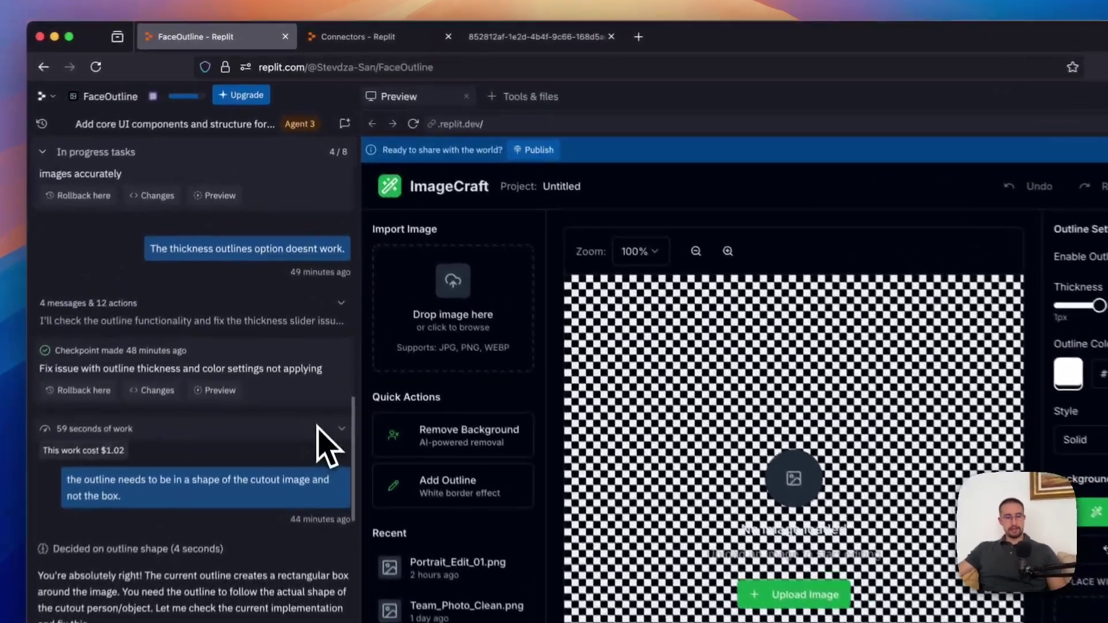
{"action": "scroll", "coordinate": [328, 444], "scroll_direction": "up", "scroll_amount": 3}
{"action": "scroll", "coordinate": [260, 347], "scroll_direction": "up", "scroll_amount": 3}
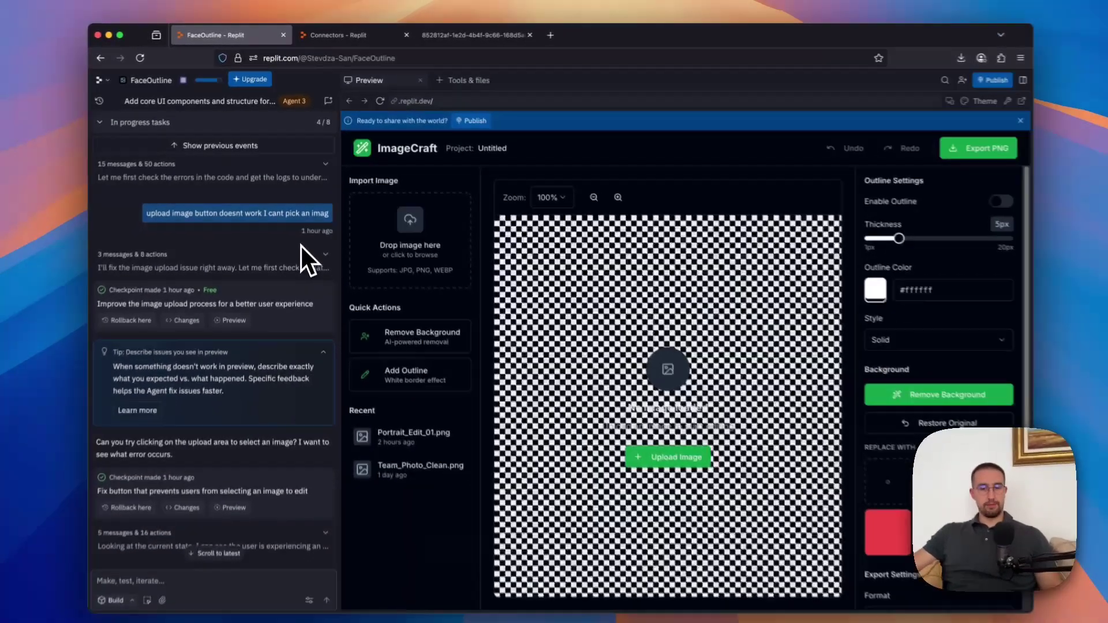
{"action": "scroll", "coordinate": [300, 243], "scroll_direction": "down", "scroll_amount": 5}
{"action": "scroll", "coordinate": [301, 242], "scroll_direction": "down", "scroll_amount": 5}
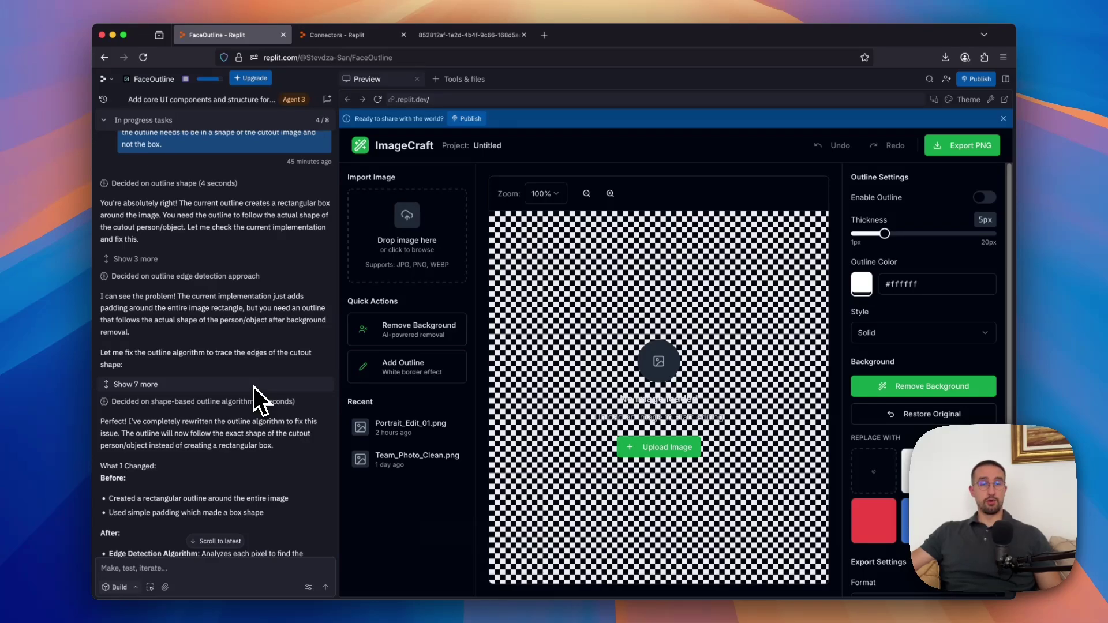
{"action": "scroll", "coordinate": [254, 386], "scroll_direction": "down", "scroll_amount": 2}
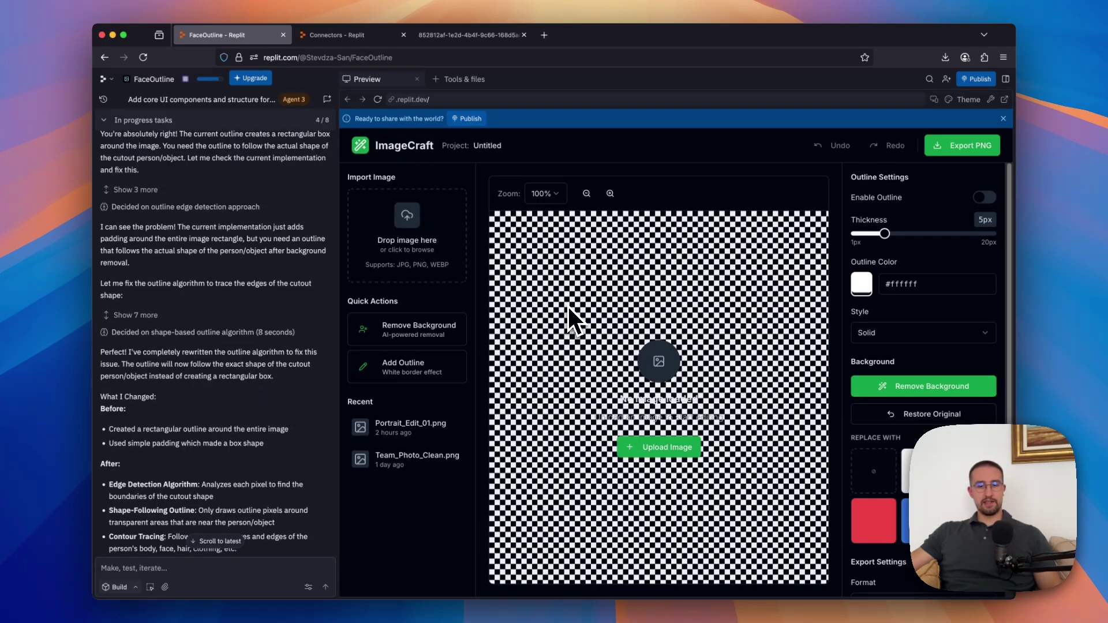